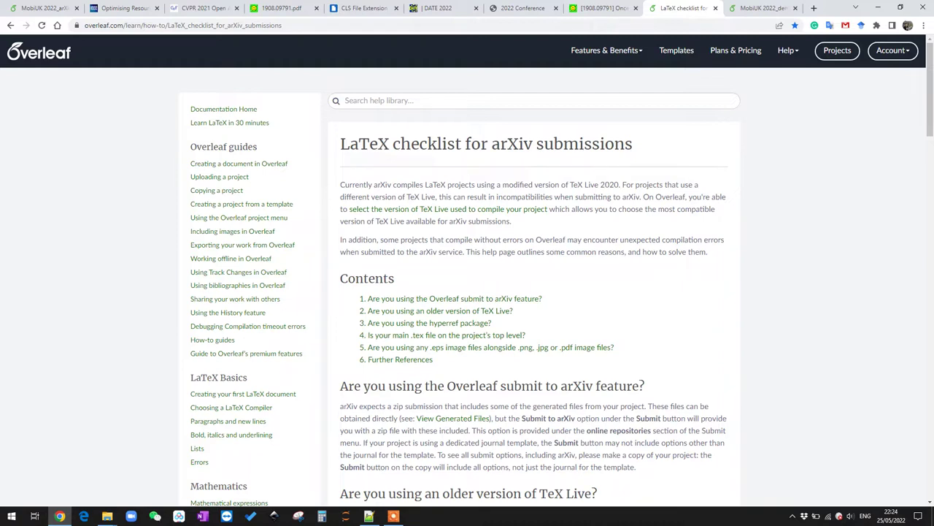
Step: Look over the Once-for-All abstract page on arXiv, and the source and compiled PDF of the MobiUK 2022_demo project
{"action": "left_click", "coordinate": [600, 8]}
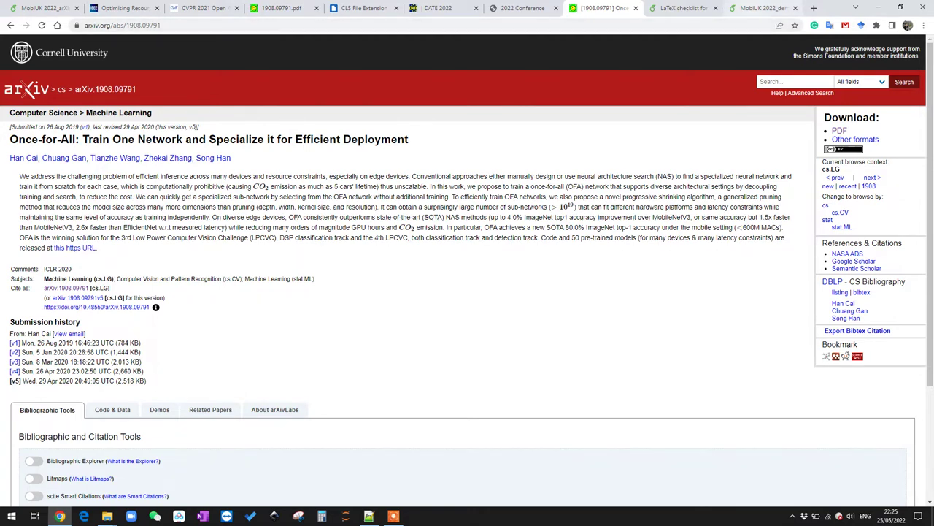
{"action": "left_click", "coordinate": [759, 8]}
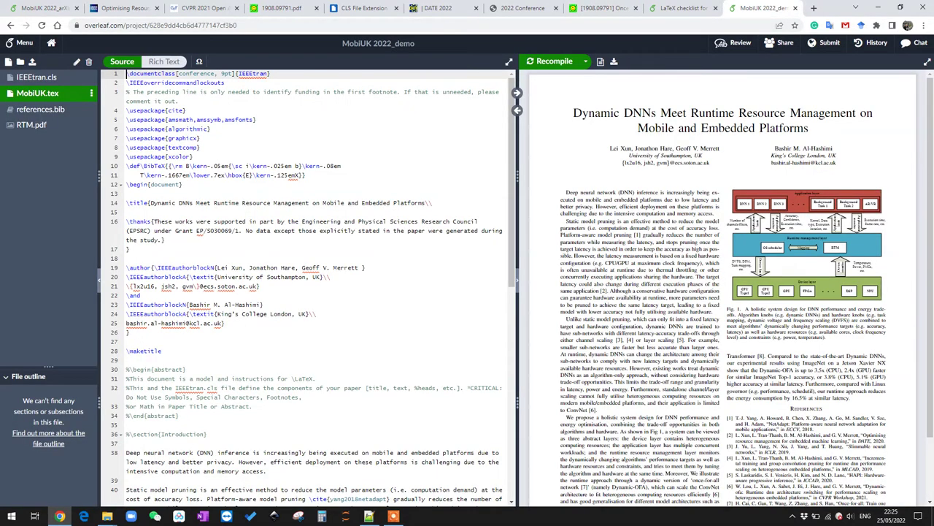
{"action": "scroll", "coordinate": [307, 285], "scroll_direction": "down", "scroll_amount": 10}
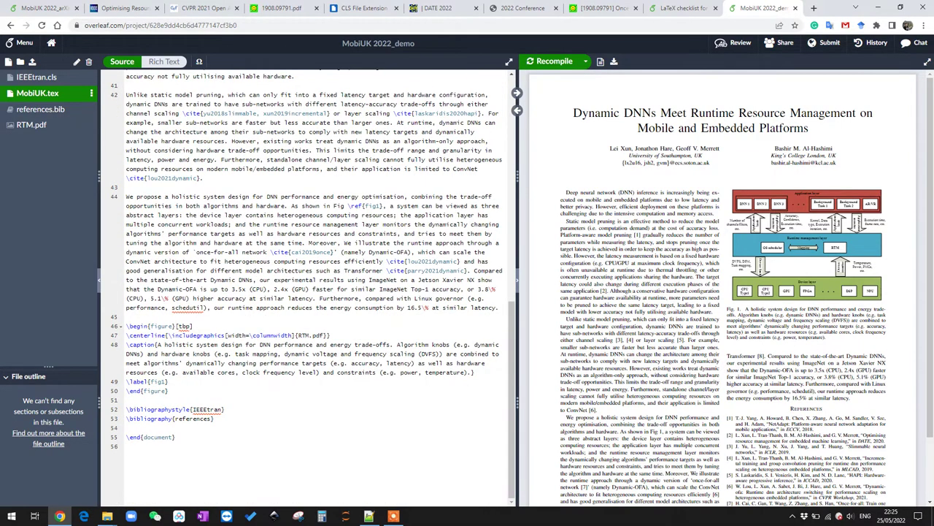
{"action": "scroll", "coordinate": [723, 285], "scroll_direction": "down", "scroll_amount": 2}
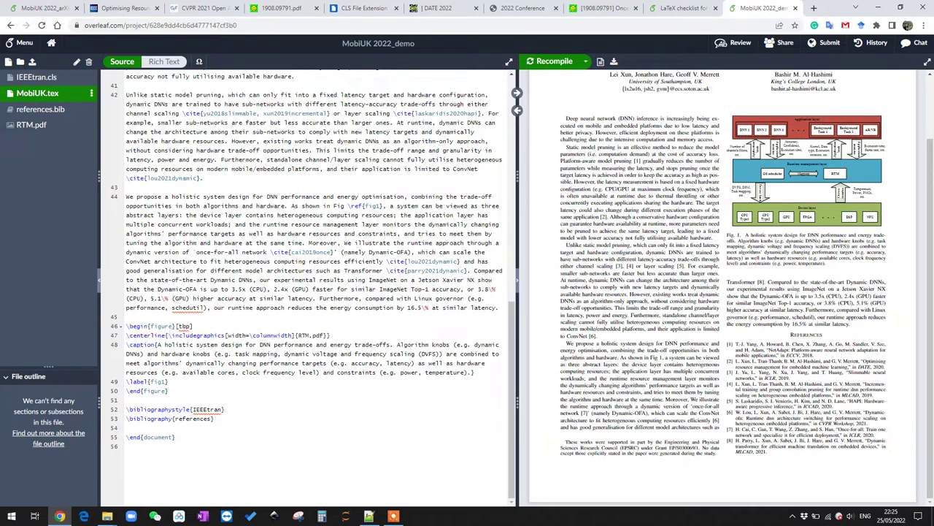
Step: Read through Overleaf's LaTeX checklist for arXiv submissions, from the submit feature section to the further references
{"action": "left_click", "coordinate": [682, 8]}
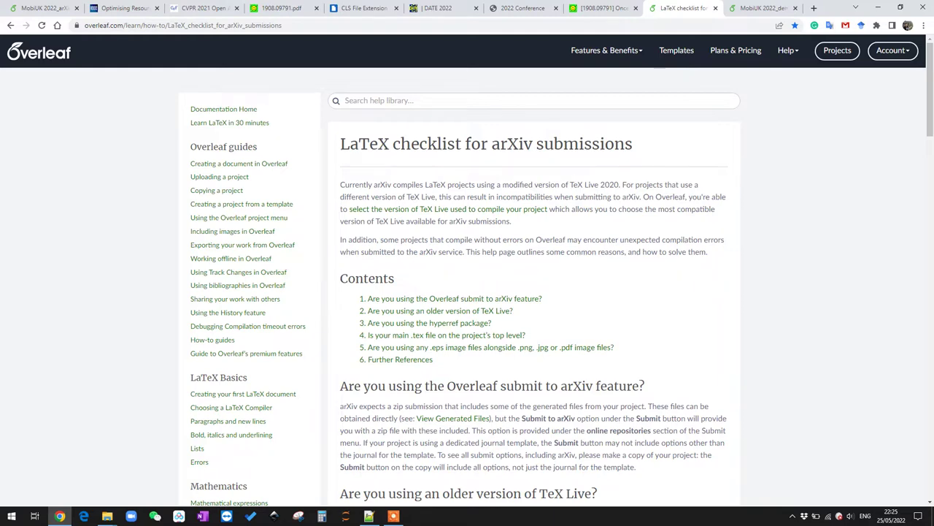
{"action": "scroll", "coordinate": [467, 292], "scroll_direction": "down", "scroll_amount": 1}
{"action": "scroll", "coordinate": [467, 292], "scroll_direction": "down", "scroll_amount": 1}
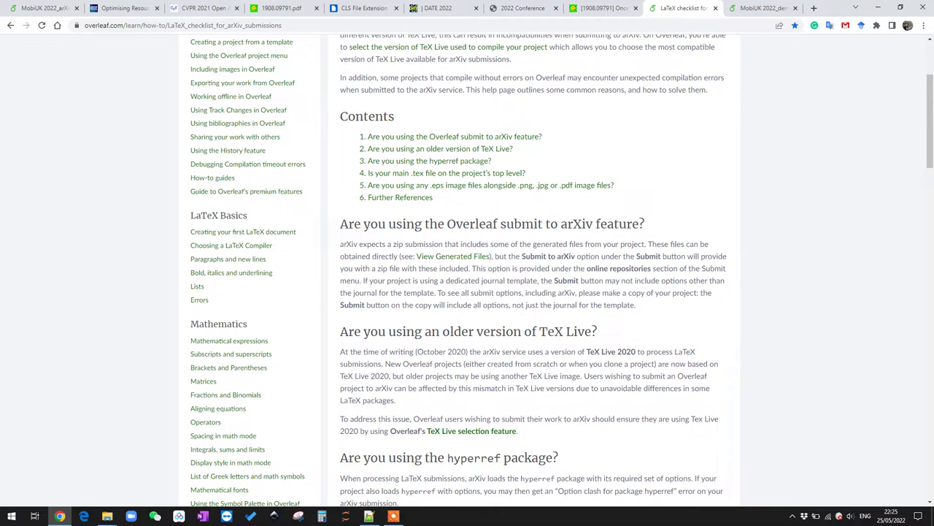
{"action": "left_click_drag", "start_coordinate": [645, 225], "coordinate": [340, 224]}
{"action": "scroll", "coordinate": [533, 292], "scroll_direction": "down", "scroll_amount": 1}
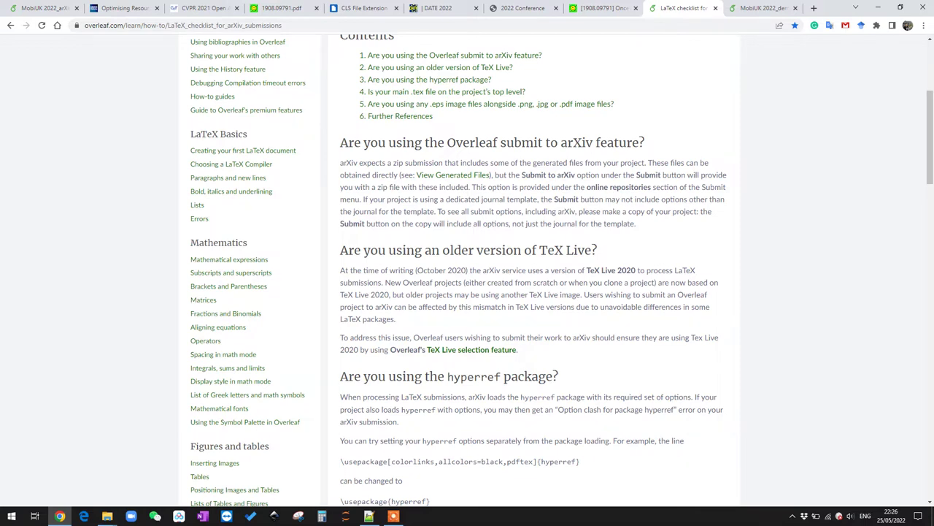
{"action": "scroll", "coordinate": [458, 270], "scroll_direction": "down", "scroll_amount": 2}
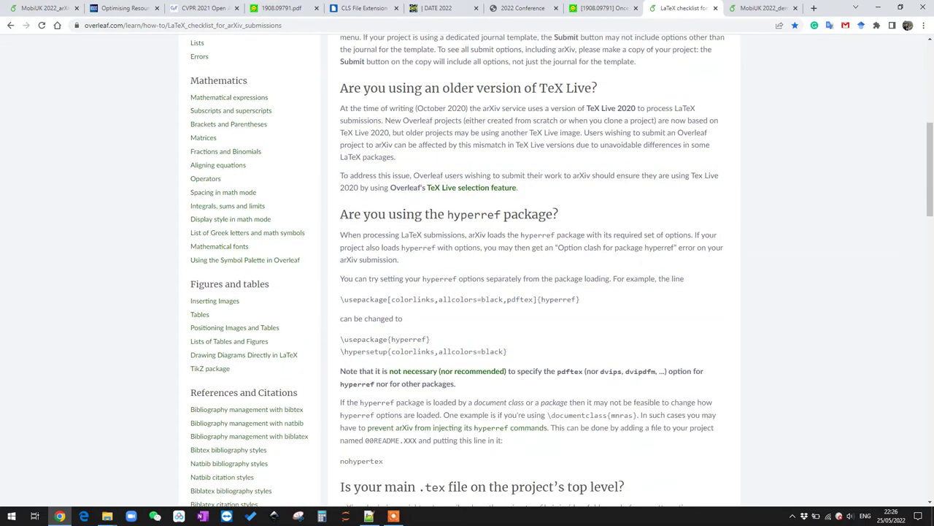
{"action": "scroll", "coordinate": [459, 270], "scroll_direction": "down", "scroll_amount": 3}
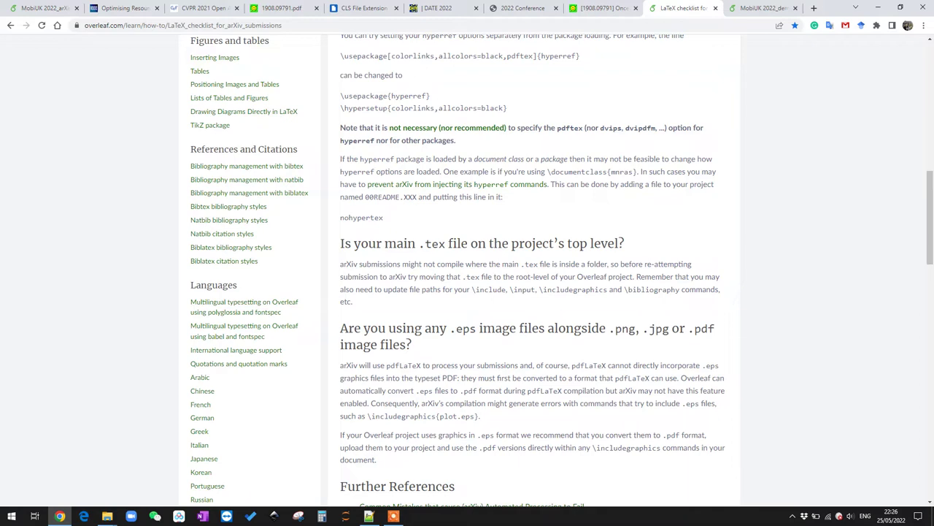
{"action": "scroll", "coordinate": [533, 270], "scroll_direction": "down", "scroll_amount": 1}
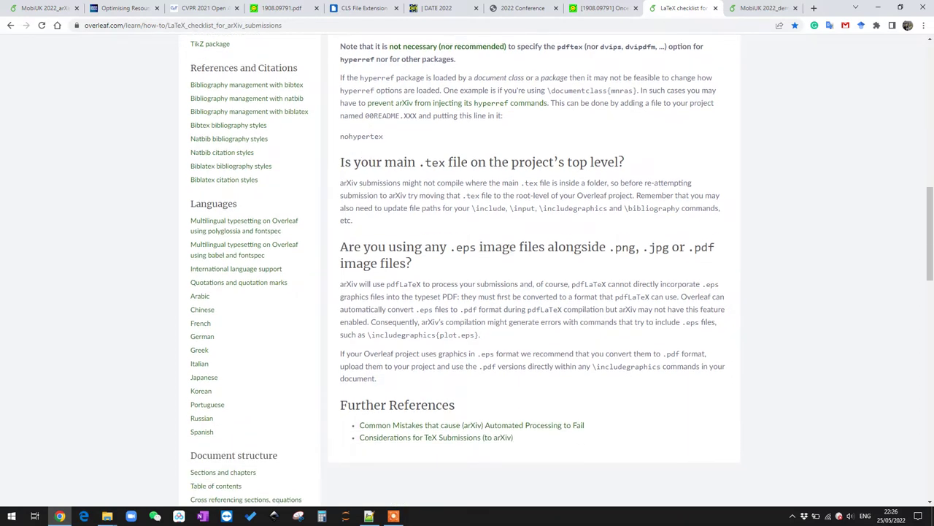
{"action": "scroll", "coordinate": [533, 270], "scroll_direction": "up", "scroll_amount": 8}
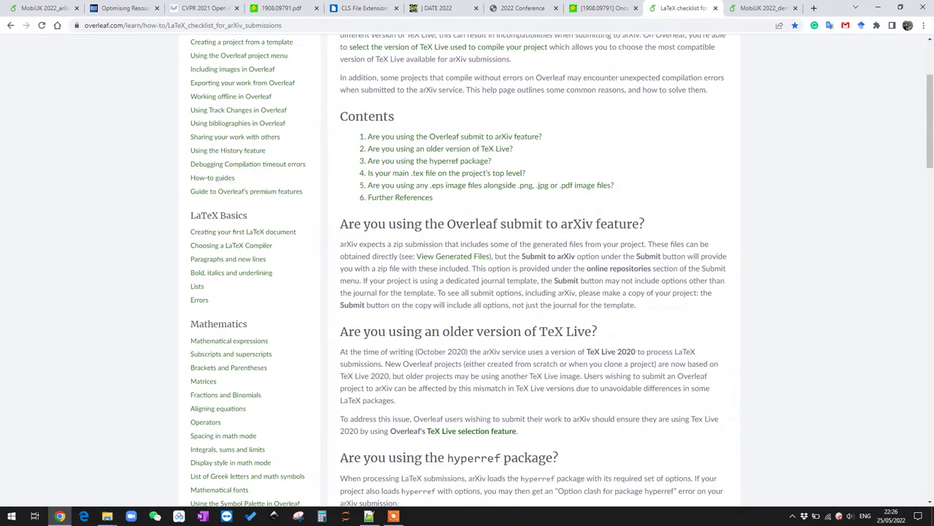
Step: Recompile the MobiUK 2022_demo project and download its output.bbl file
{"action": "left_click", "coordinate": [759, 8]}
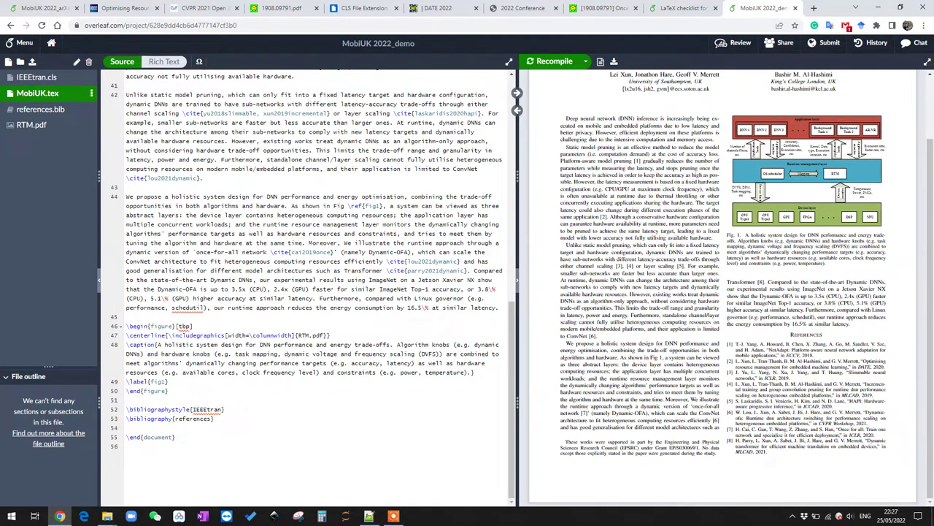
{"action": "left_click", "coordinate": [553, 61]}
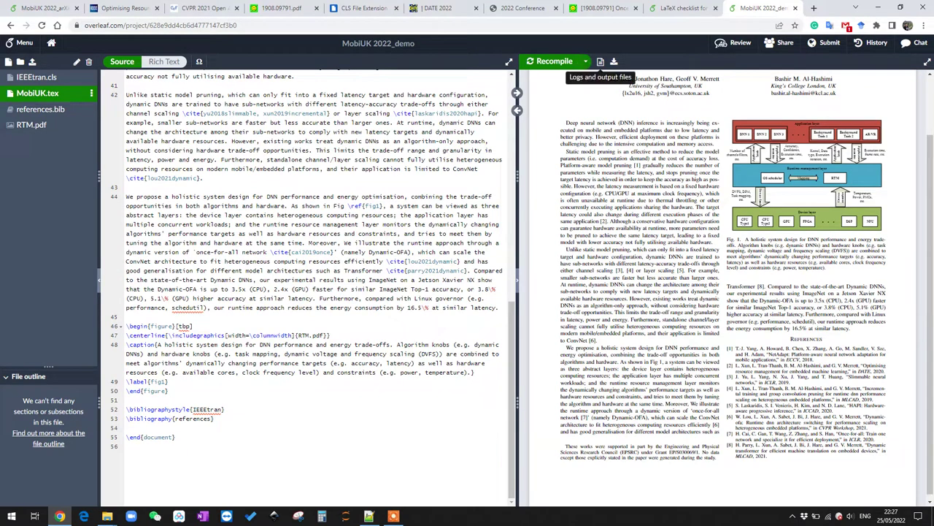
{"action": "left_click", "coordinate": [600, 61]}
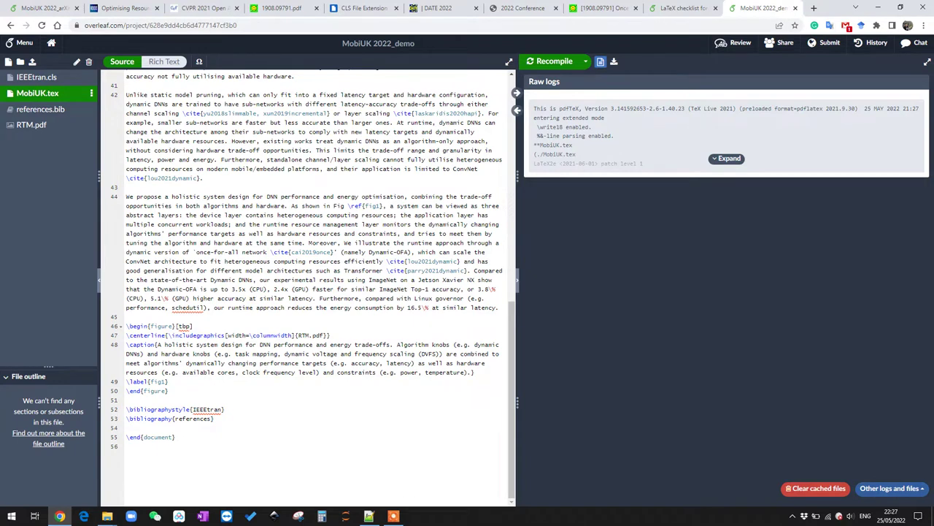
{"action": "left_click", "coordinate": [892, 487]}
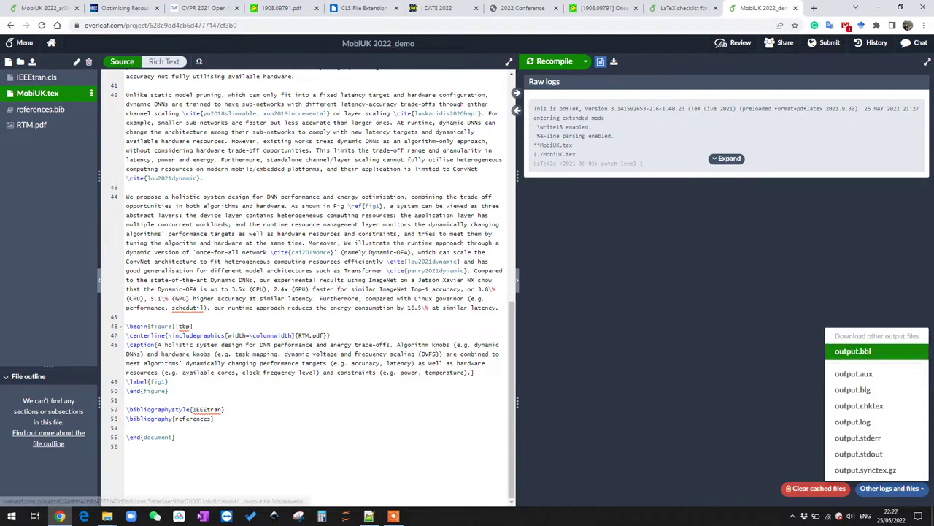
{"action": "left_click", "coordinate": [853, 351]}
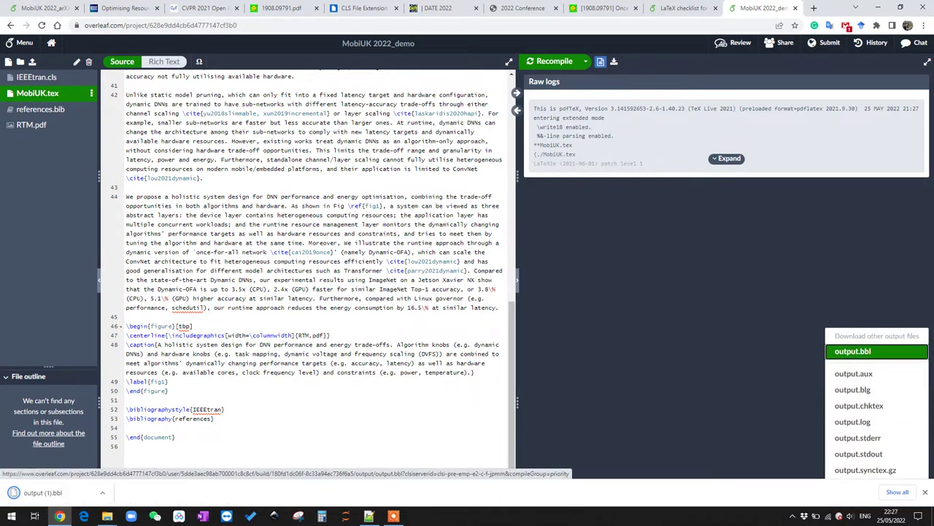
{"action": "left_click", "coordinate": [476, 373]}
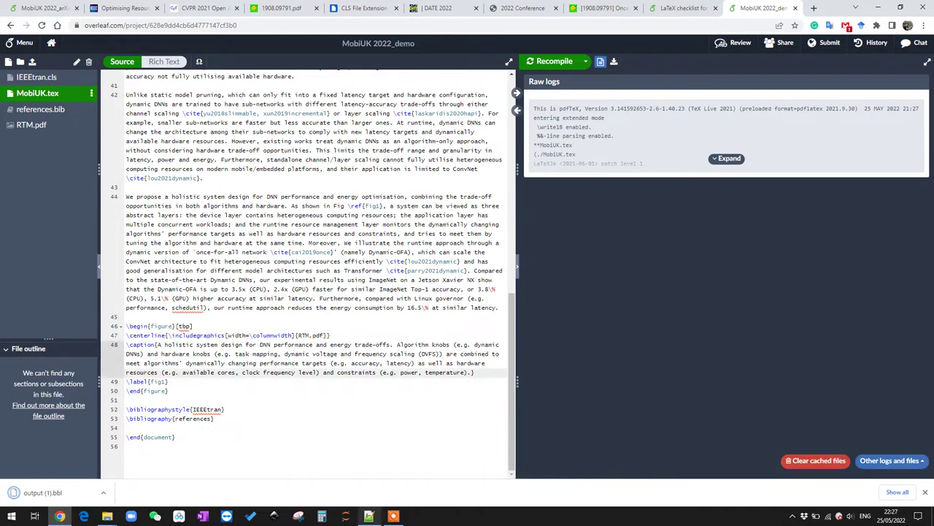
Step: Replace the bibliographystyle and bibliography lines in MobiUK.tex with the full contents of output.bbl from Notepad++, and return to the PDF preview
{"action": "left_click", "coordinate": [369, 516]}
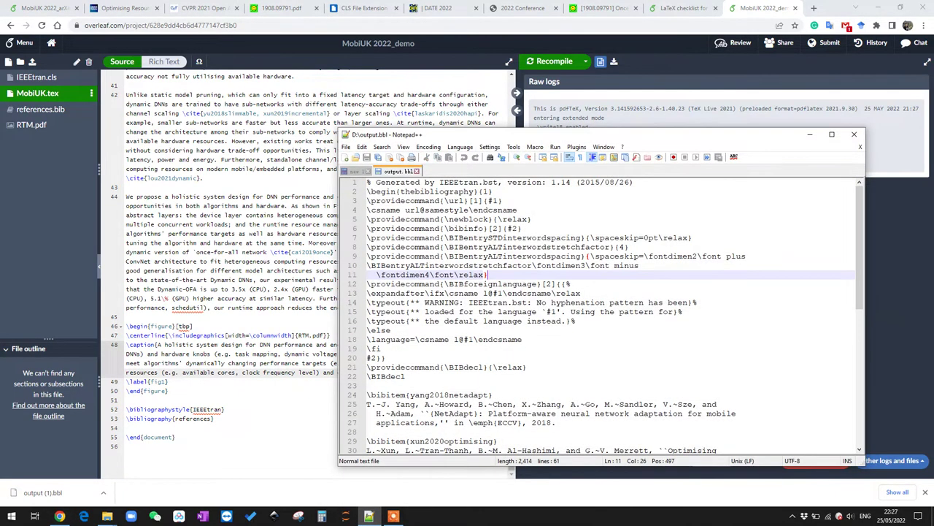
{"action": "scroll", "coordinate": [606, 314], "scroll_direction": "down", "scroll_amount": 5}
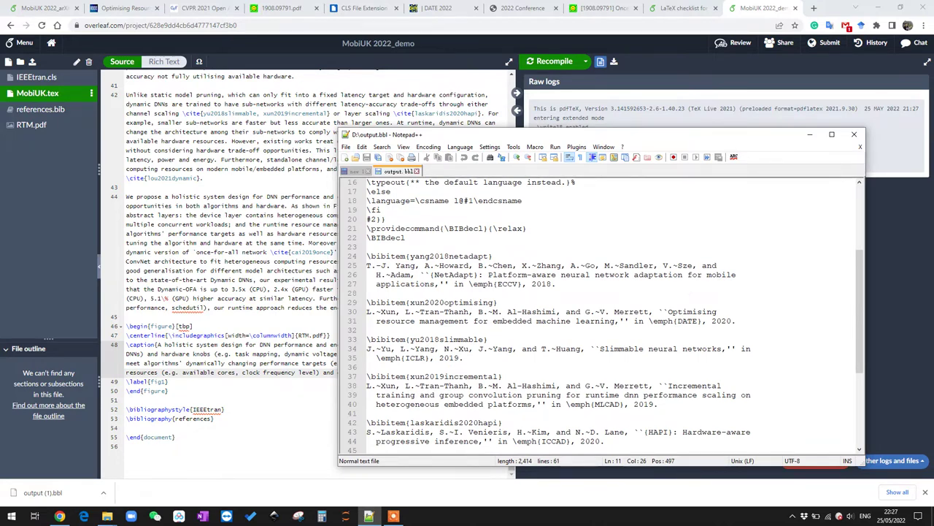
{"action": "scroll", "coordinate": [606, 314], "scroll_direction": "down", "scroll_amount": 6}
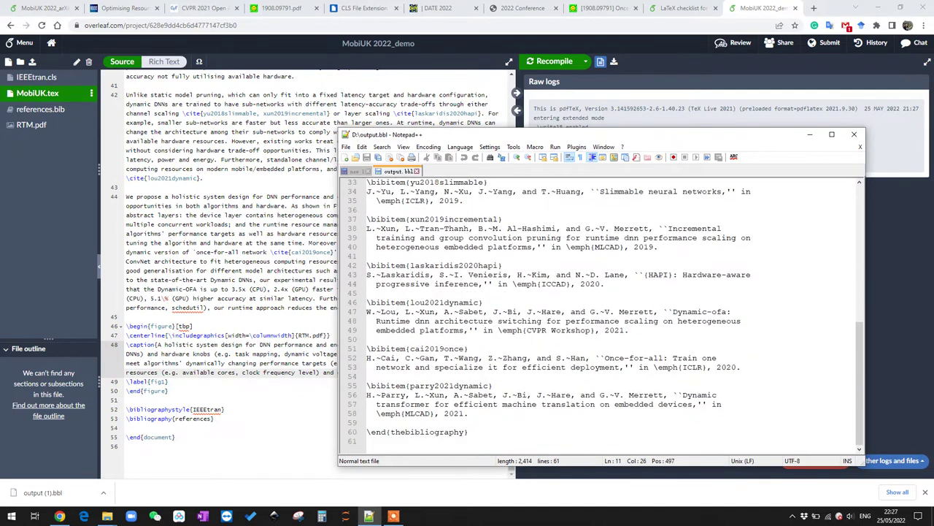
{"action": "key", "text": "ctrl+a"}
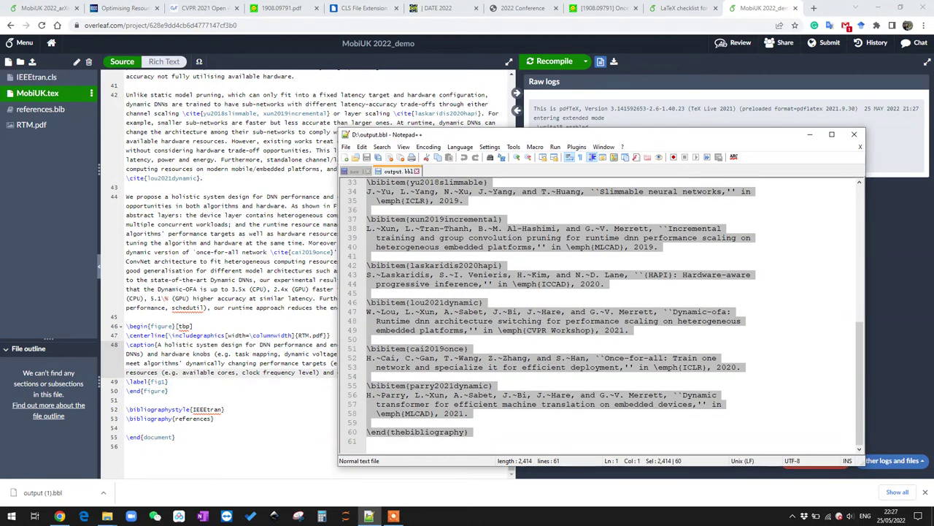
{"action": "left_click", "coordinate": [146, 408]}
{"action": "left_click_drag", "start_coordinate": [214, 419], "coordinate": [126, 409]}
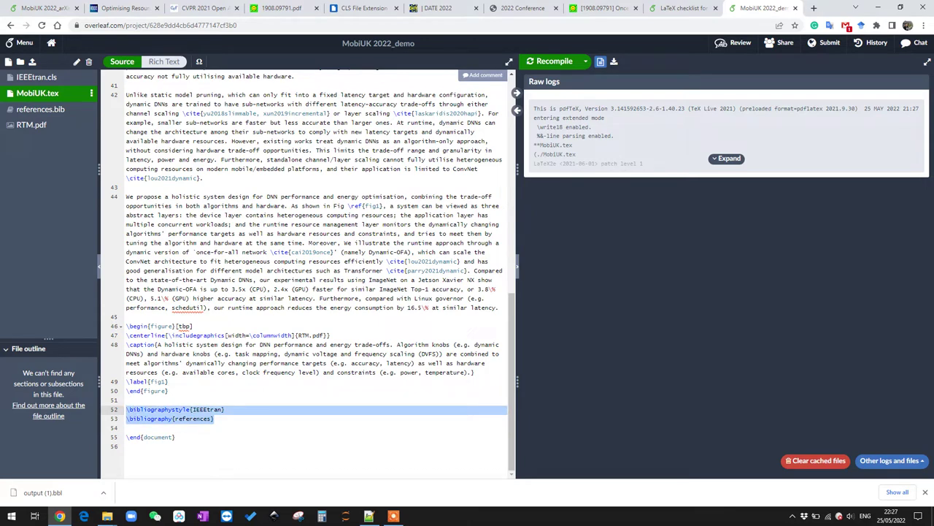
{"action": "key", "text": "ctrl+v"}
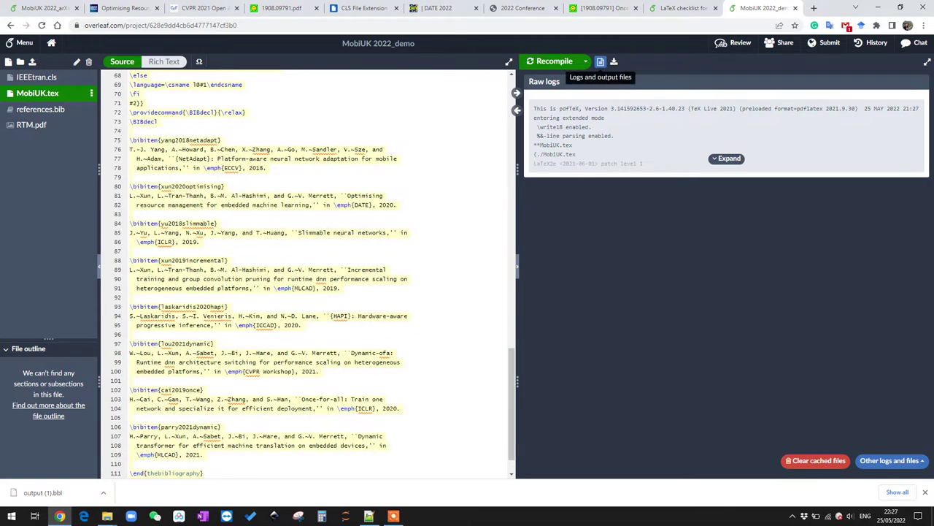
{"action": "left_click", "coordinate": [600, 61]}
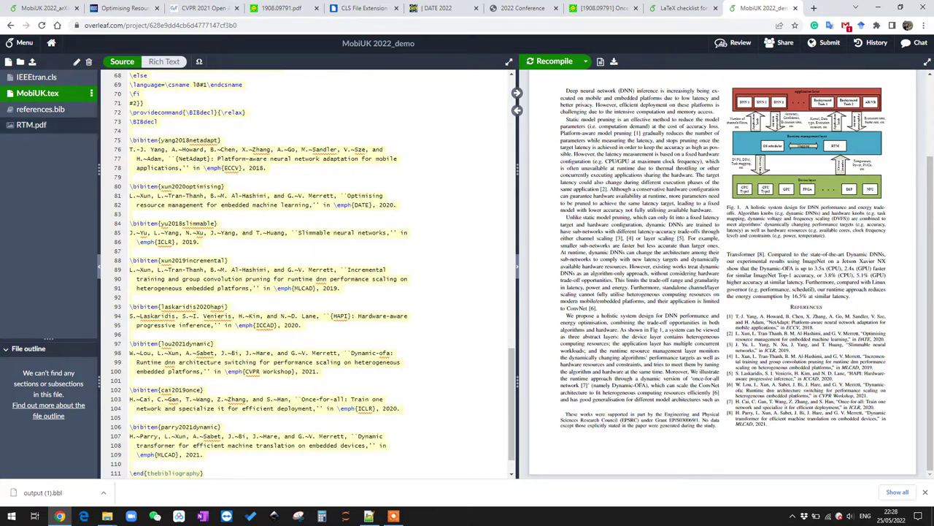
Step: Delete references.bib from the project
{"action": "left_click", "coordinate": [40, 109]}
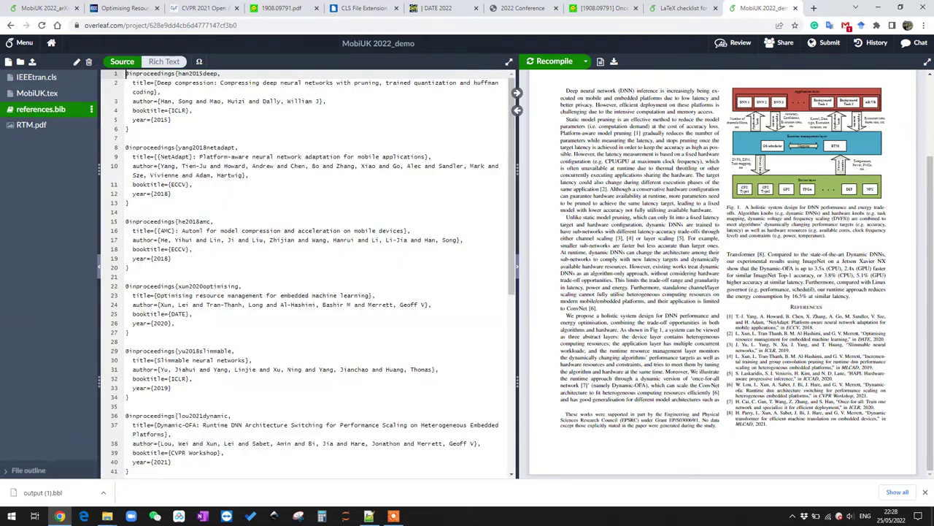
{"action": "left_click", "coordinate": [91, 109]}
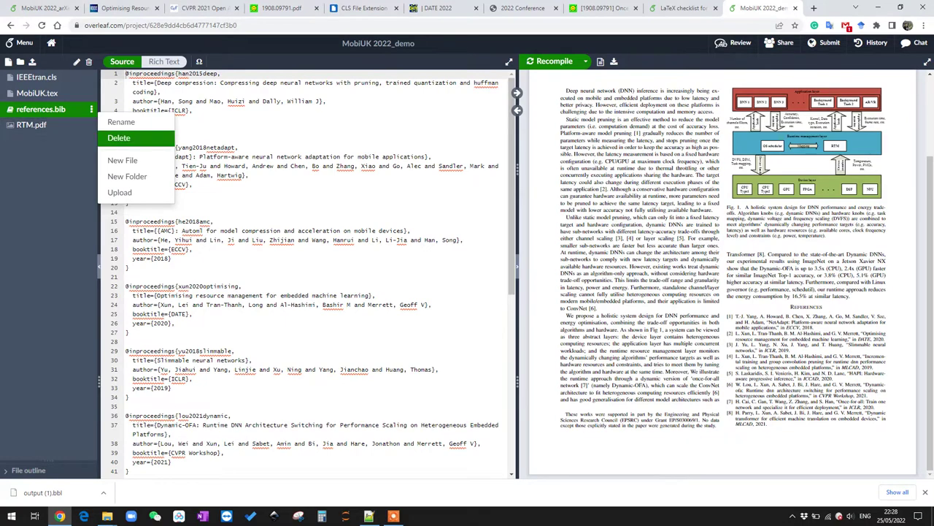
{"action": "left_click", "coordinate": [119, 138]}
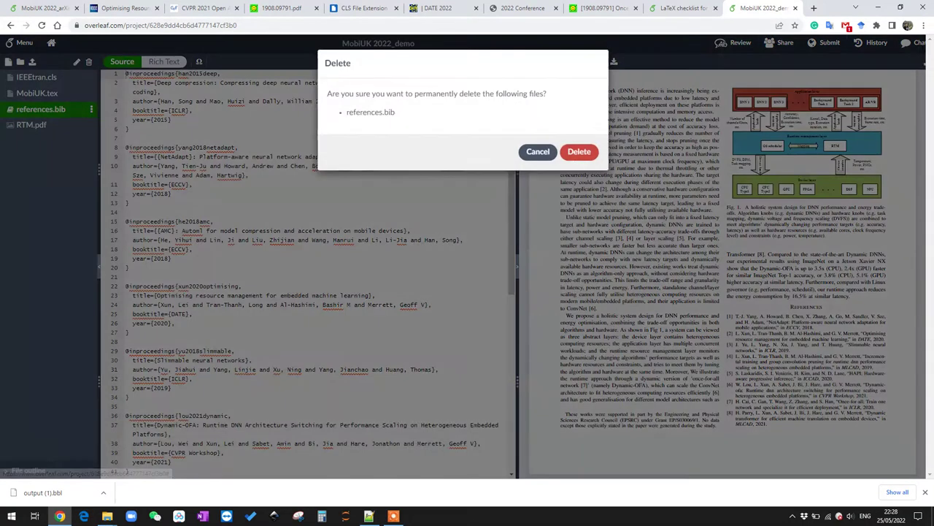
{"action": "left_click", "coordinate": [573, 152]}
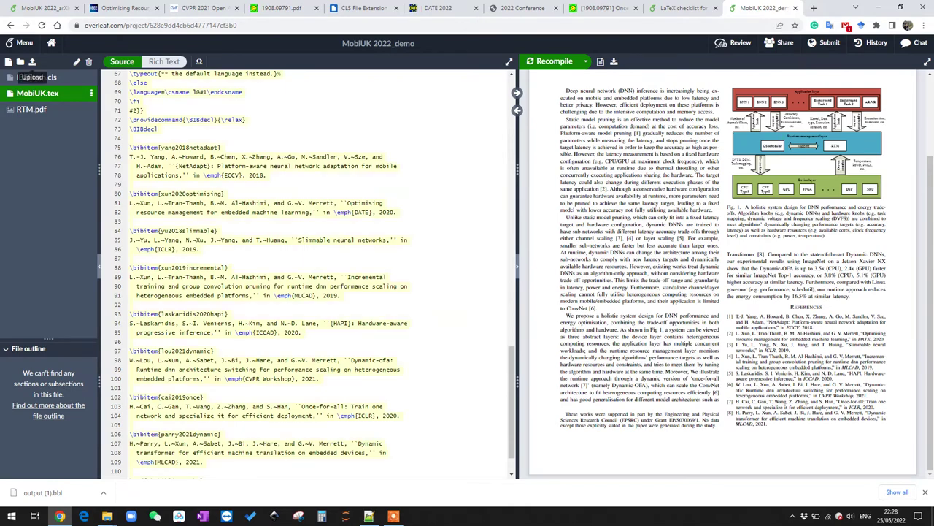
Step: Open the project's file upload dialog and select output.bbl in the demo folder on drive D
{"action": "left_click", "coordinate": [33, 63]}
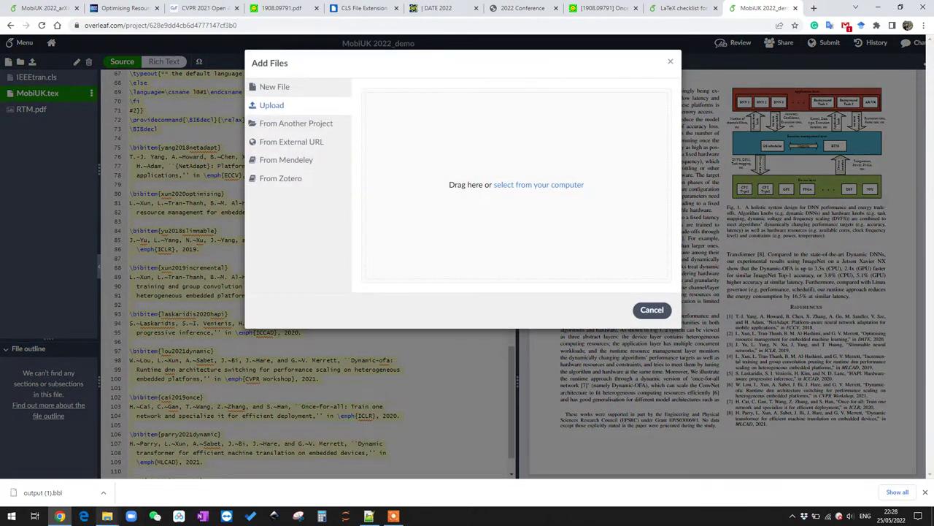
{"action": "mouse_move", "coordinate": [107, 516]}
{"action": "left_click", "coordinate": [125, 454]}
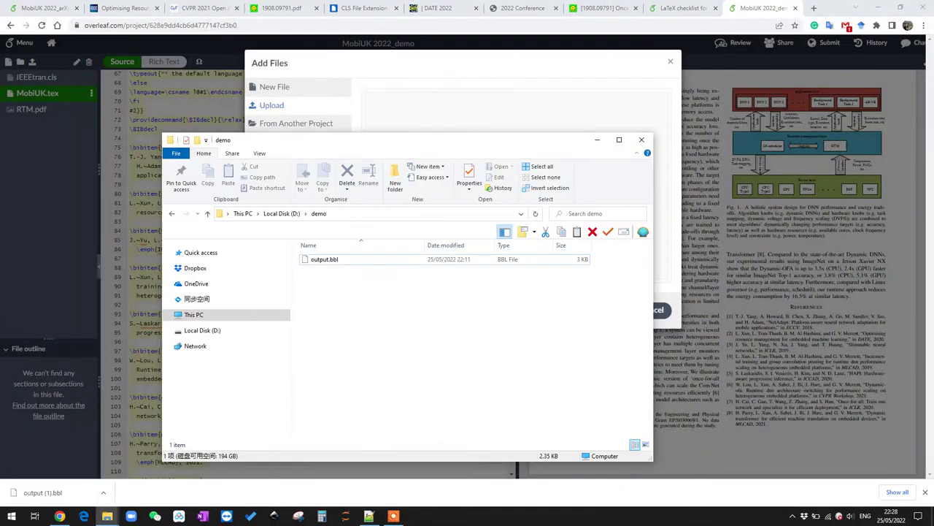
{"action": "left_click_drag", "start_coordinate": [402, 139], "coordinate": [266, 154]}
{"action": "left_click", "coordinate": [189, 272]}
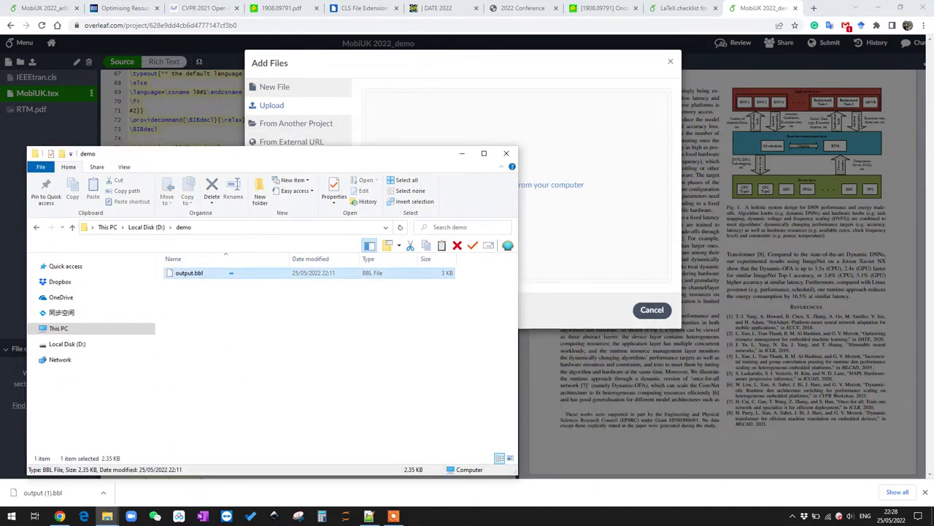
{"action": "left_click_drag", "start_coordinate": [232, 273], "coordinate": [577, 227]}
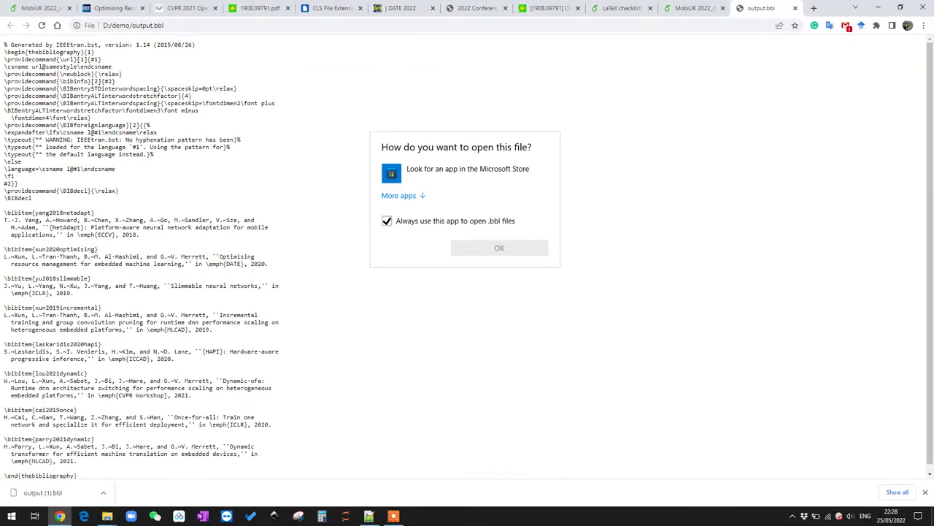
{"action": "key", "text": "Escape"}
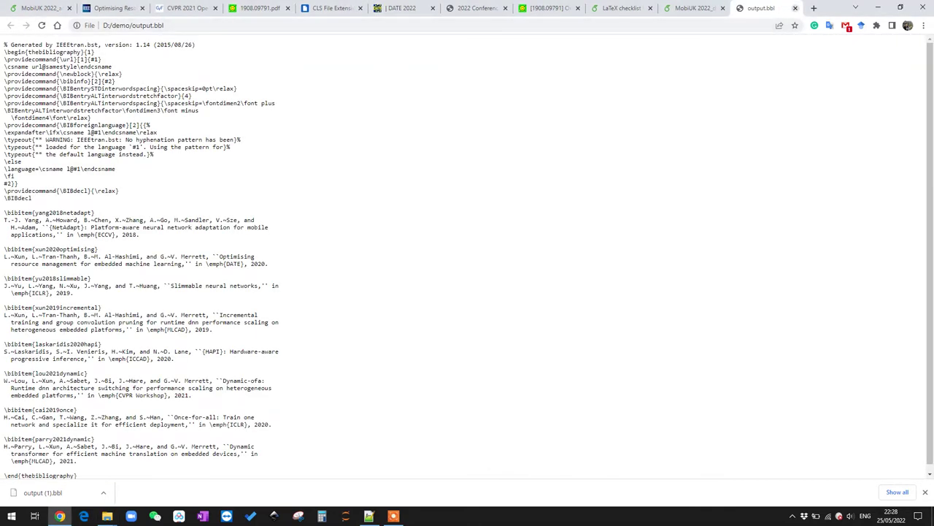
{"action": "key", "text": "ctrl+w"}
Step: Upload output.bbl from the demo folder into the project
{"action": "mouse_move", "coordinate": [108, 516]}
{"action": "left_click", "coordinate": [159, 475]}
{"action": "left_click_drag", "start_coordinate": [189, 273], "coordinate": [565, 148]}
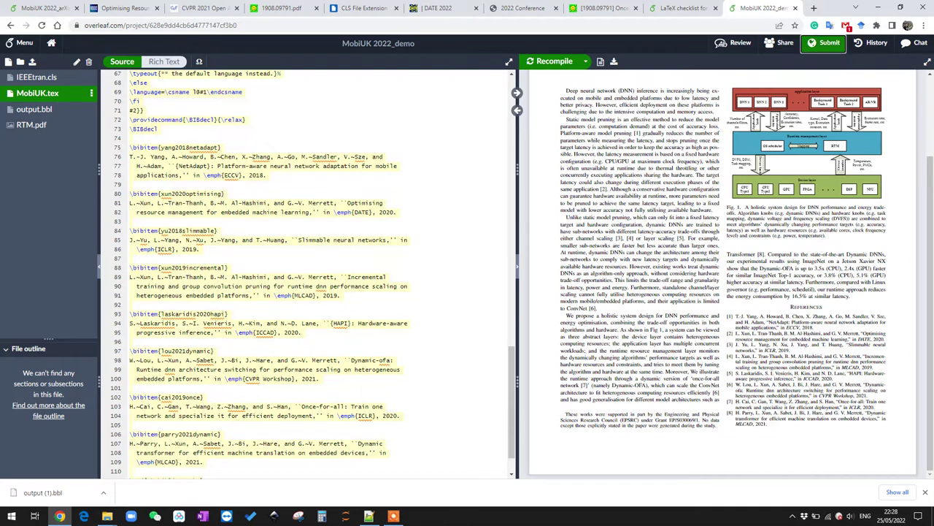
Step: Search the submission services for "arxi", choose arXiv, and download the project ZIP with submission files
{"action": "left_click", "coordinate": [827, 43]}
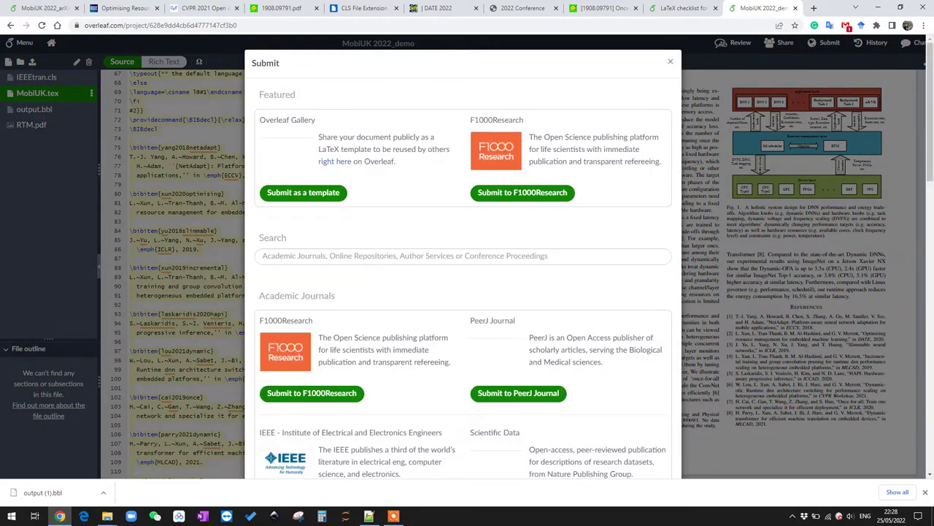
{"action": "type", "text": "arxi"}
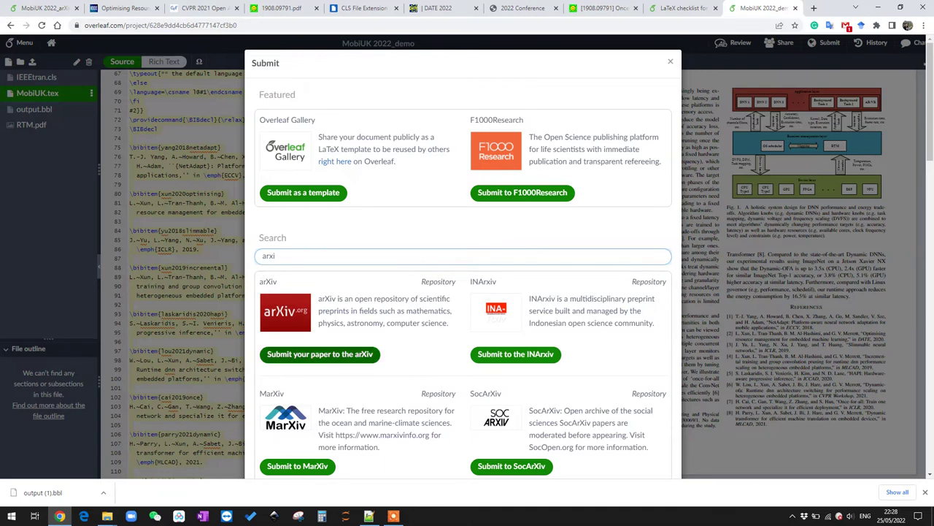
{"action": "left_click", "coordinate": [319, 354]}
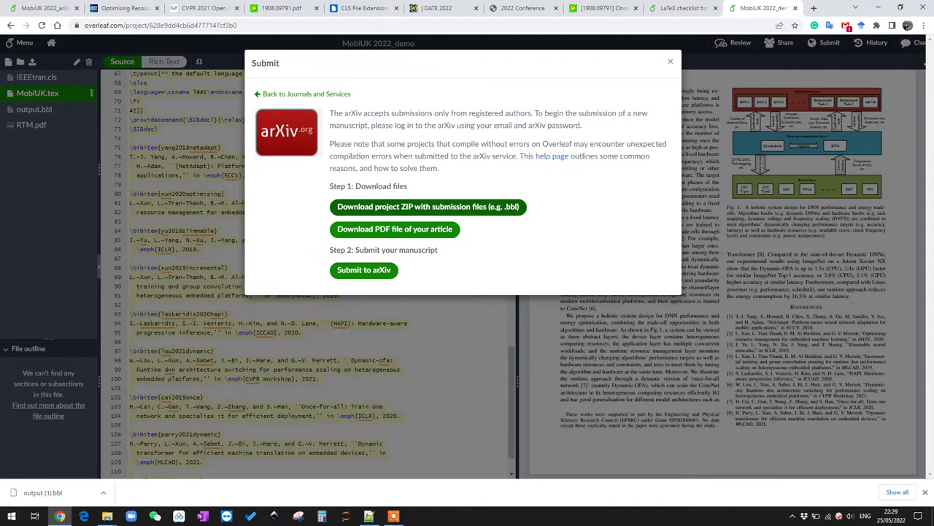
{"action": "left_click", "coordinate": [427, 206]}
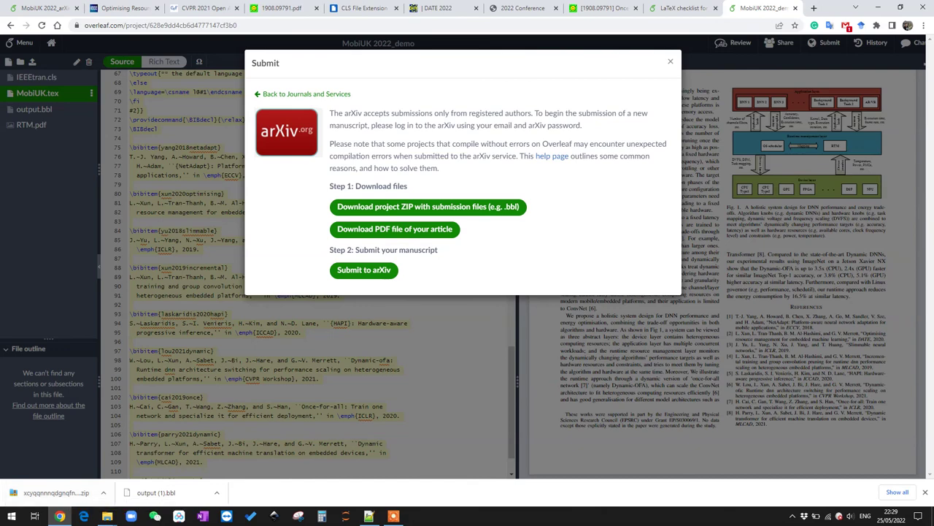
{"action": "left_click", "coordinate": [393, 516]}
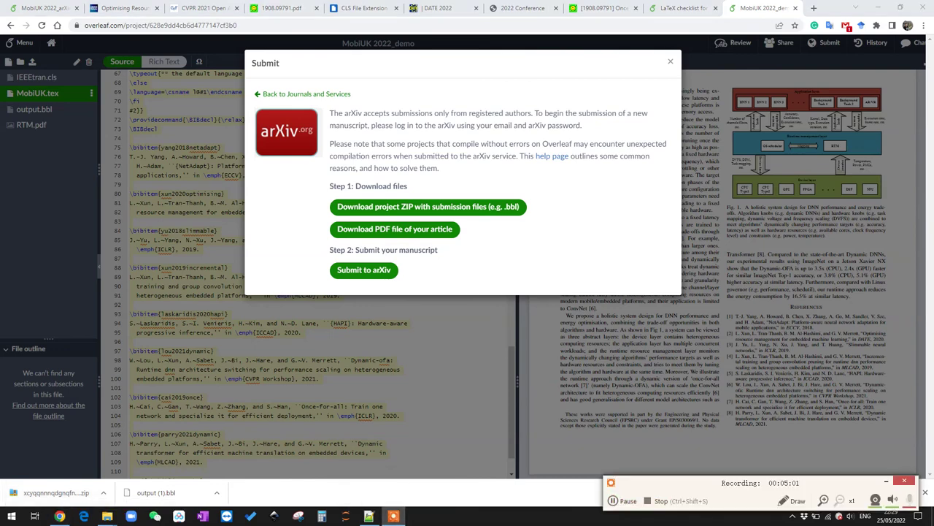